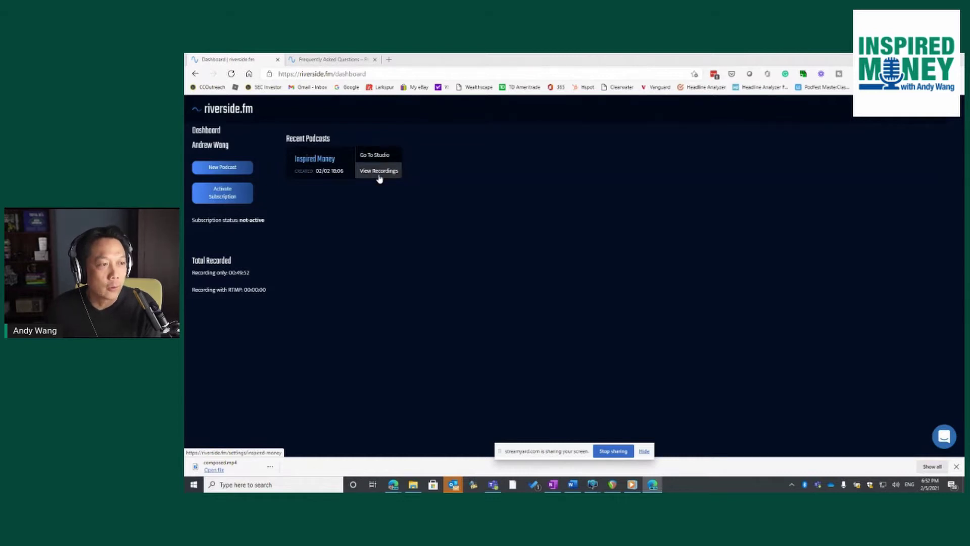
# Open the Inspired Money podcast's recordings list from the Riverside dashboard
pyautogui.click(378, 177)
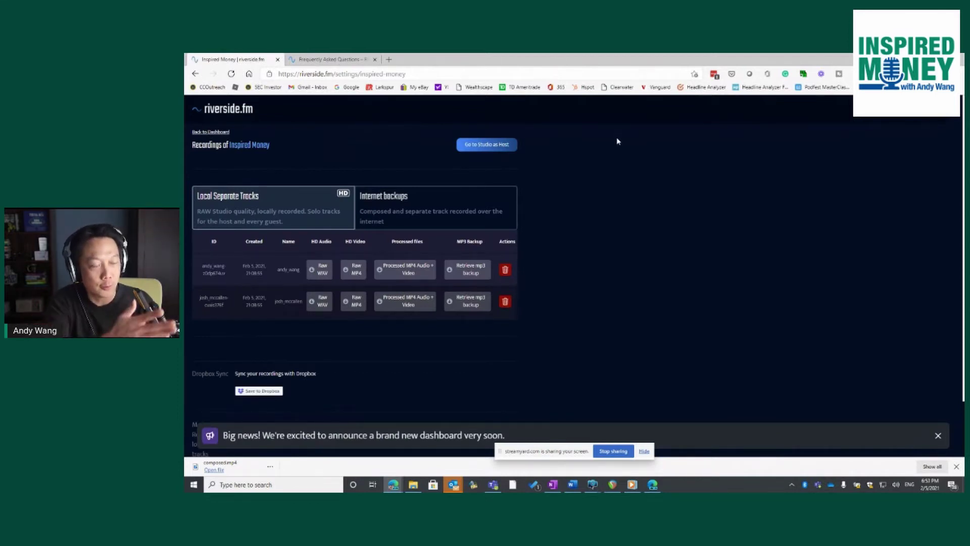
# Switch the recordings page to Internet backups to show the 00:49:52 session
pyautogui.click(486, 203)
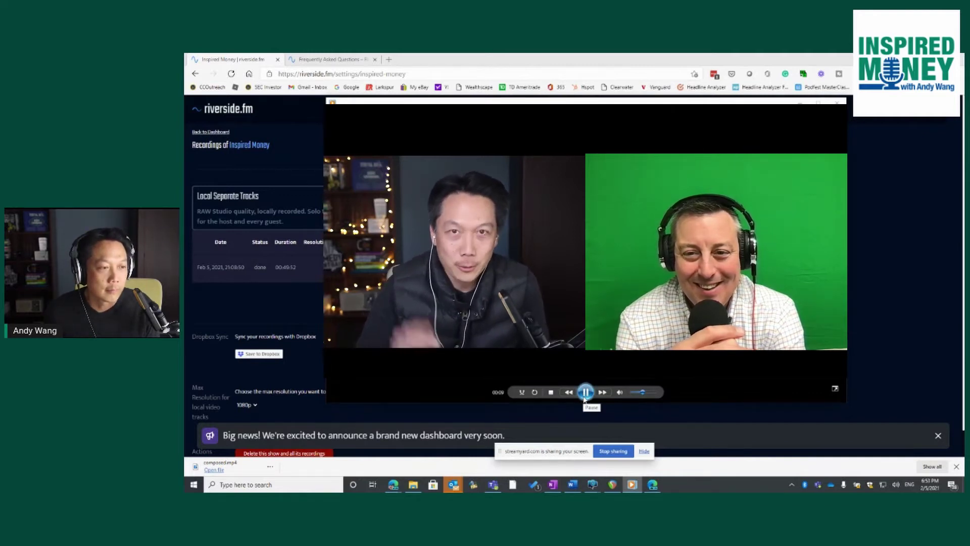
# Pause the composed interview video and minimize the media player
pyautogui.click(584, 398)
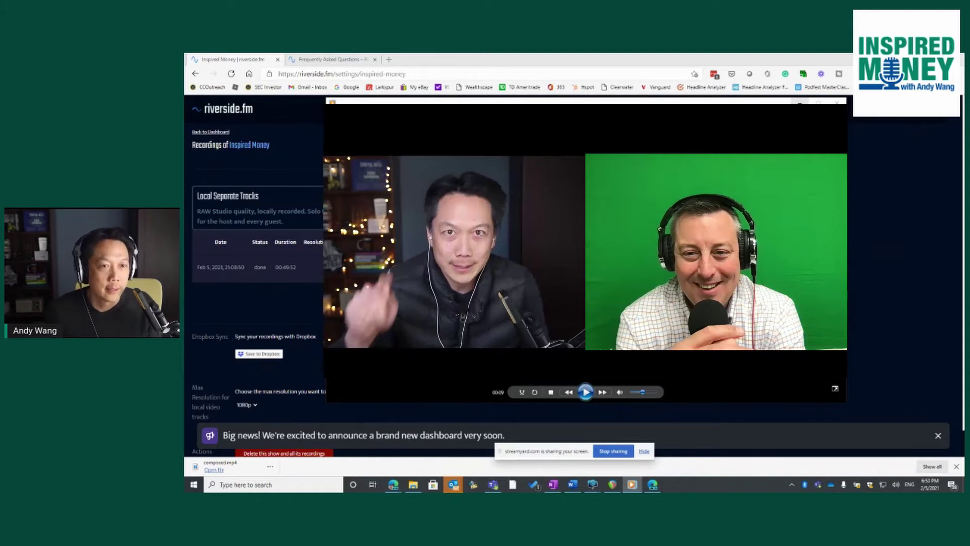
pyautogui.click(800, 101)
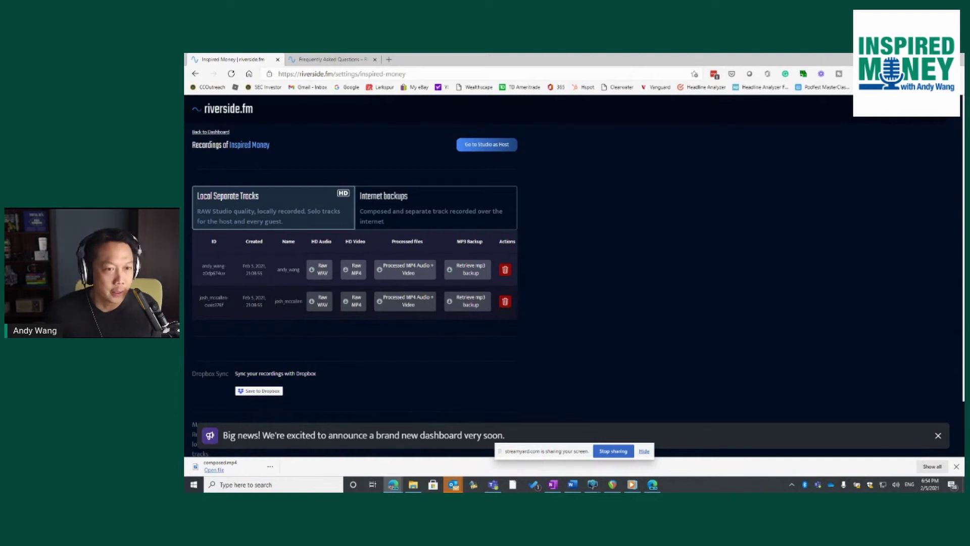
pyautogui.press('super+e')
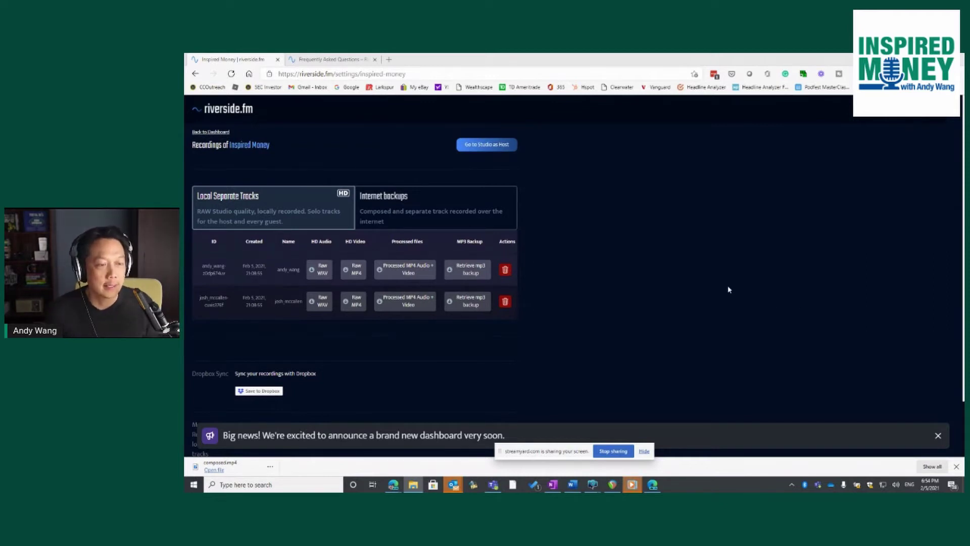
pyautogui.click(631, 485)
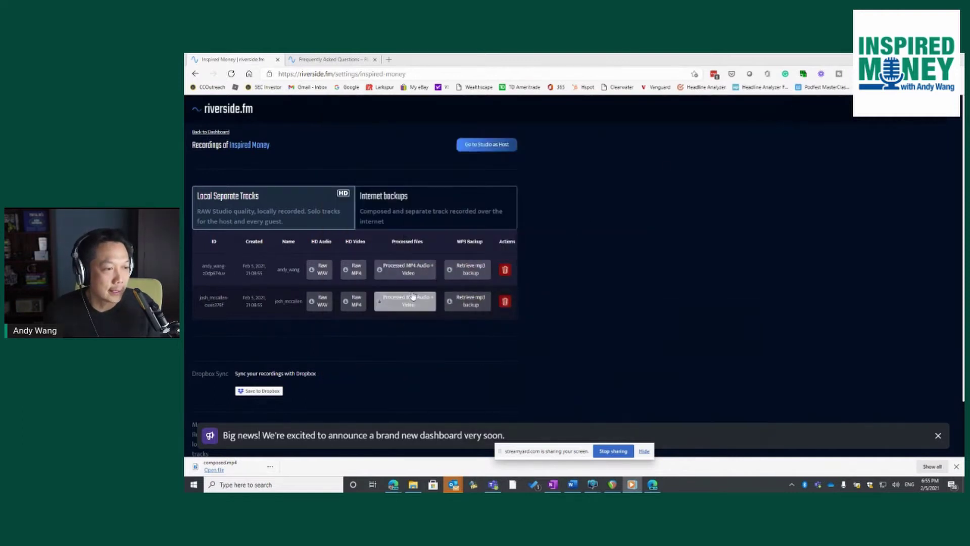
# Download the guest's Processed MP4 Audio + Video file from Local Separate Tracks
pyautogui.click(405, 267)
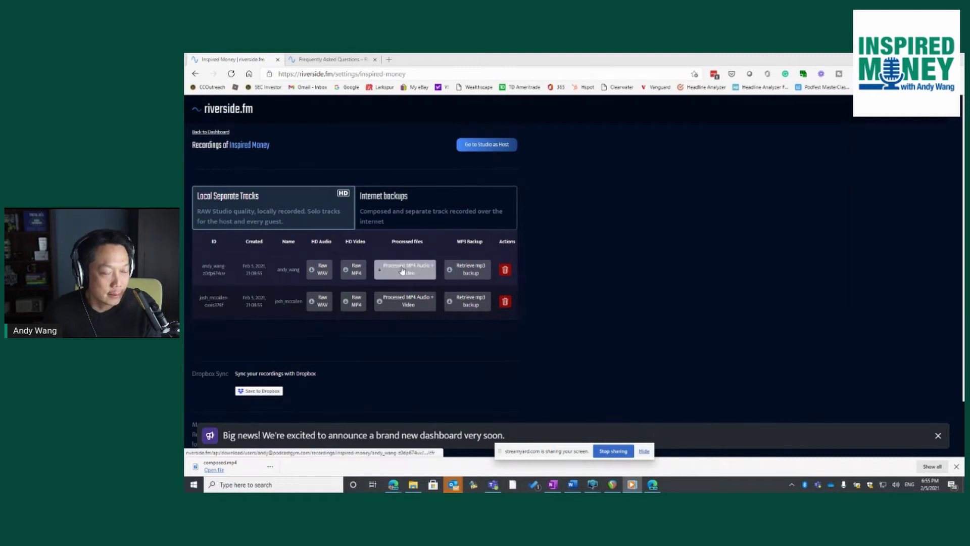
pyautogui.click(411, 304)
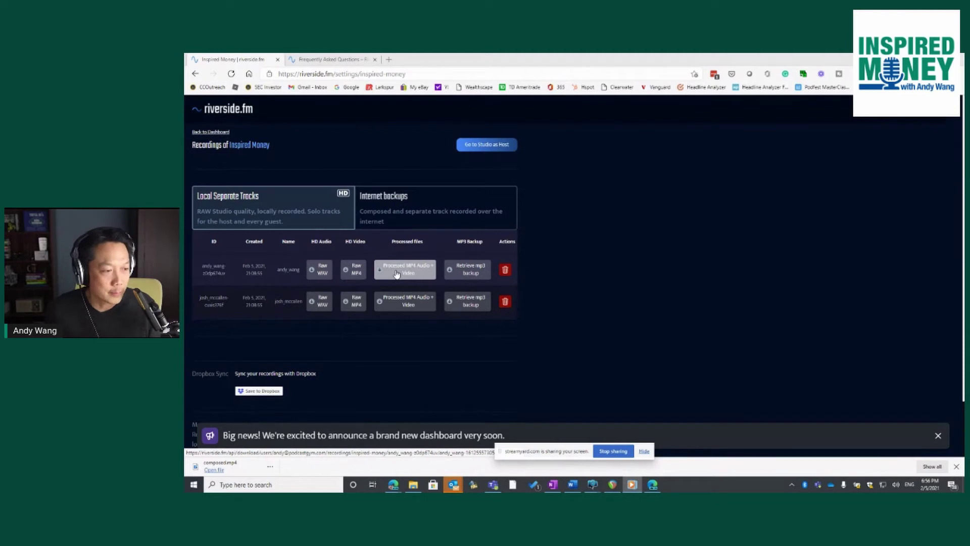
# Bring up the REAPER interview project and zoom the arrange view out
pyautogui.click(611, 485)
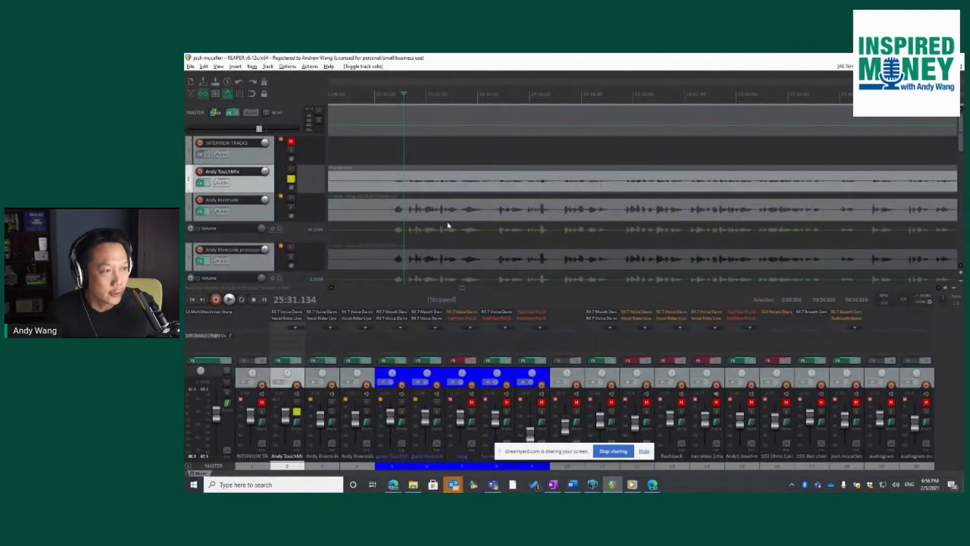
pyautogui.scroll(-2, 446, 226)
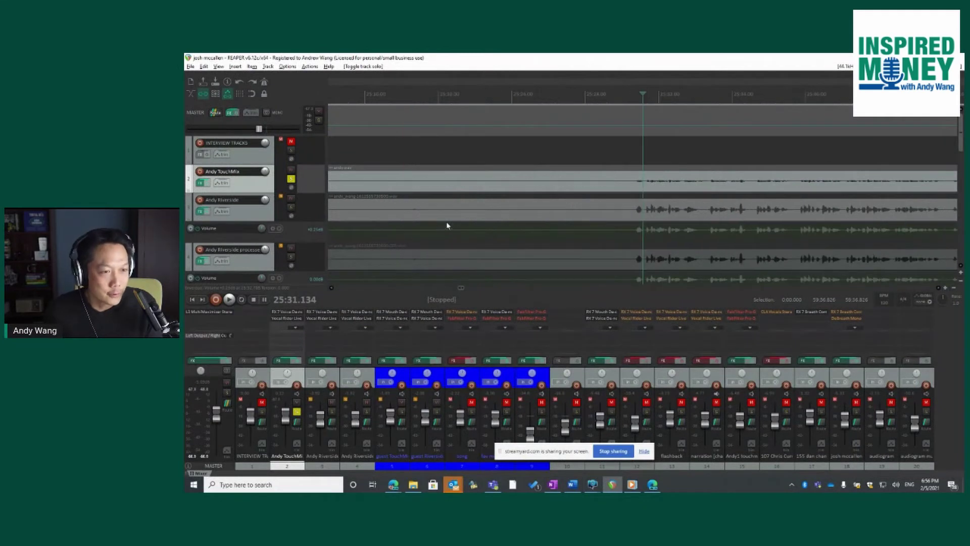
pyautogui.scroll(-1, 447, 224)
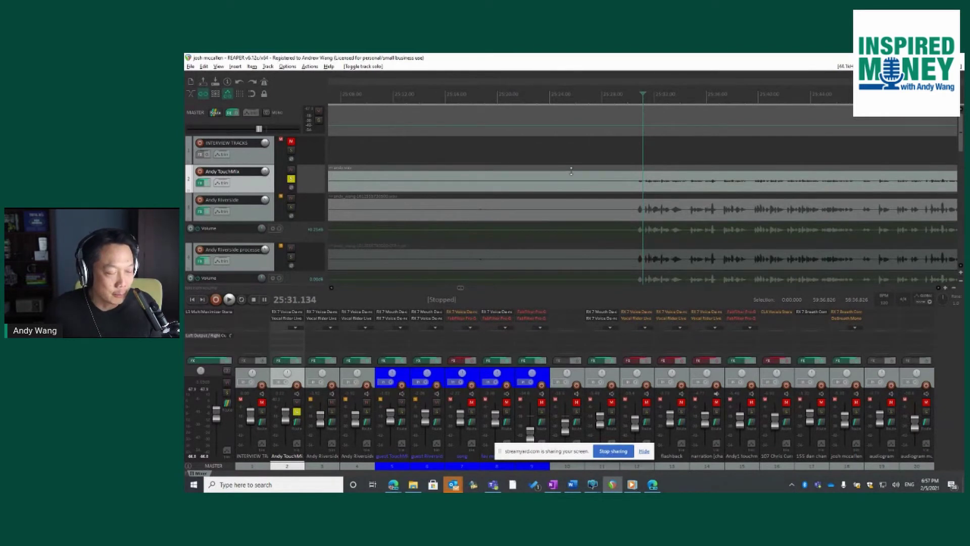
# Play the soloed Andy TouchMix track, then solo Andy Riverside and audition it instead
pyautogui.press('space')
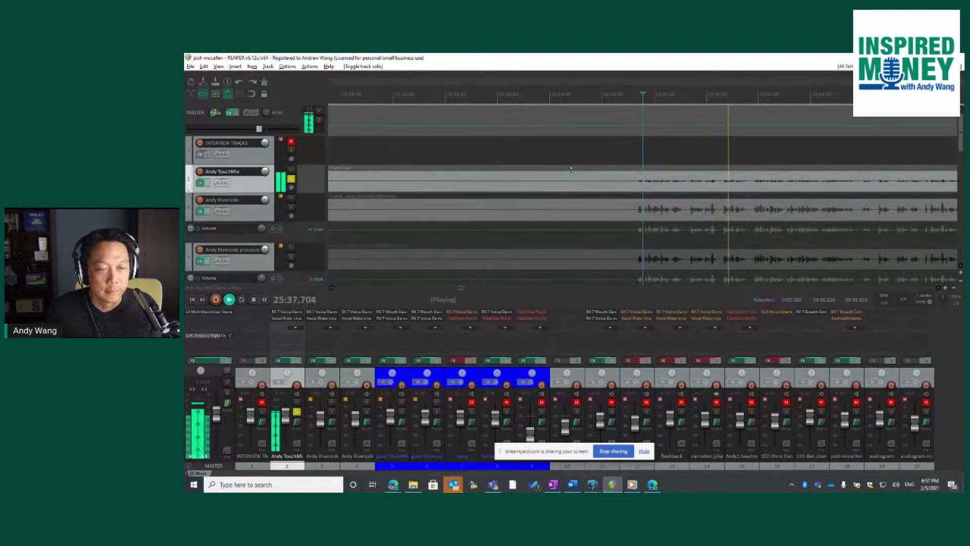
pyautogui.press('space')
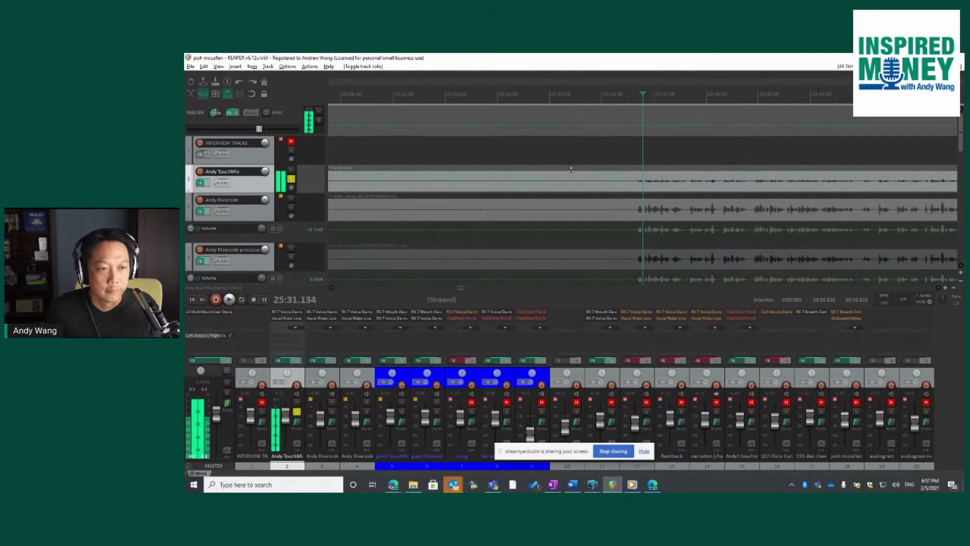
pyautogui.click(290, 180)
pyautogui.click(291, 207)
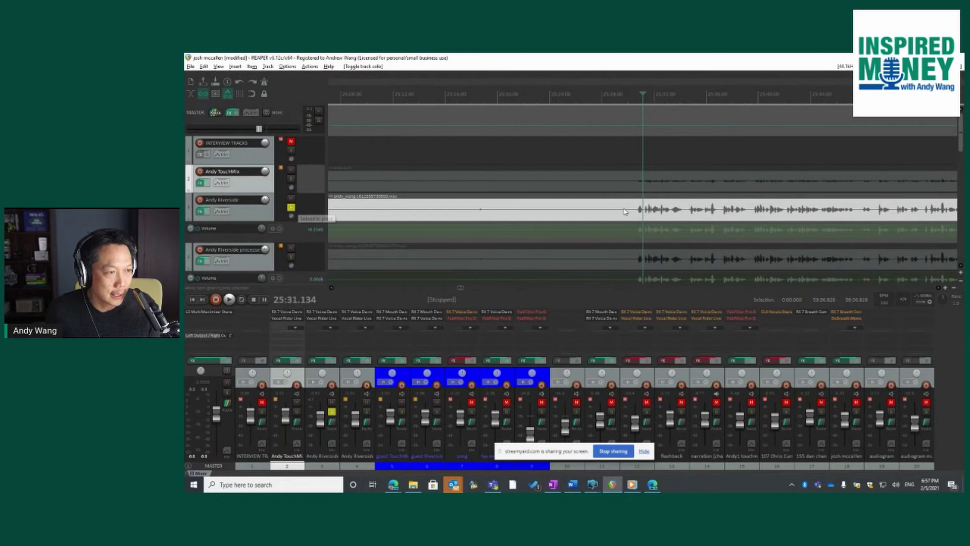
pyautogui.press('space')
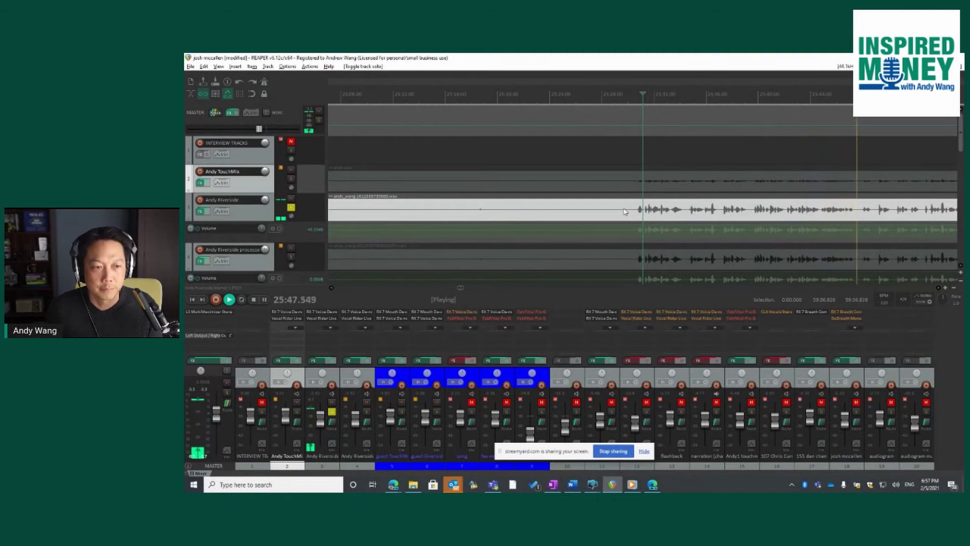
pyautogui.press('space')
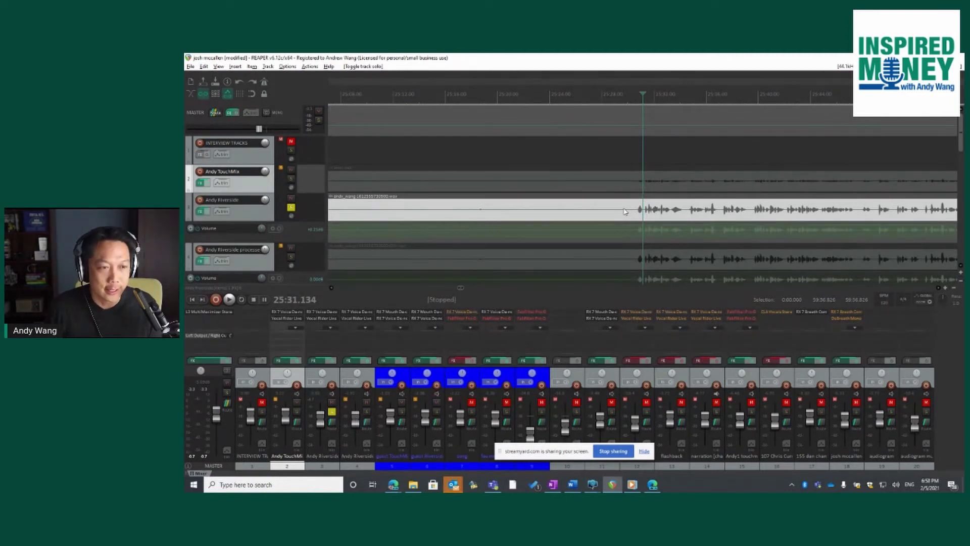
# Solo Andy TouchMix alongside Andy Riverside and play both from 25:38.716
pyautogui.scroll(-5, 625, 211)
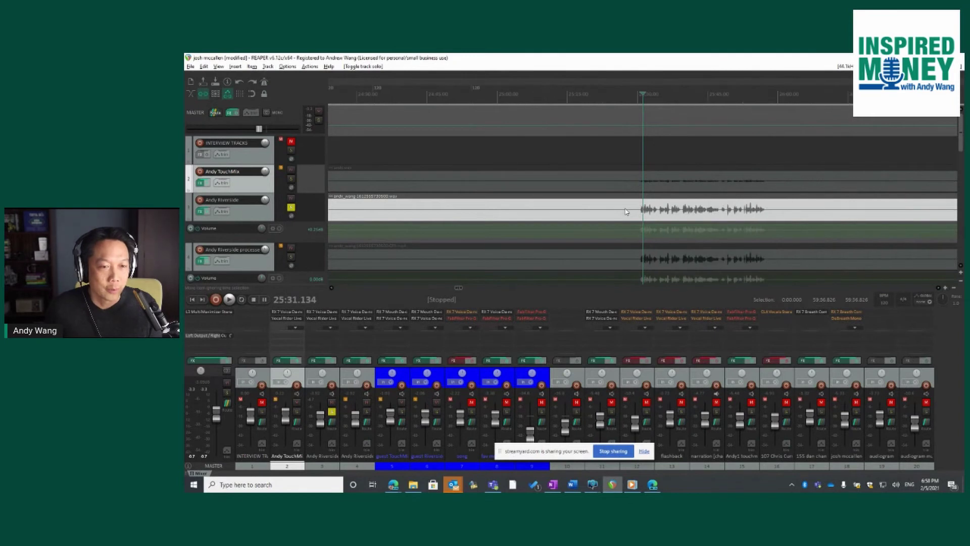
pyautogui.click(668, 178)
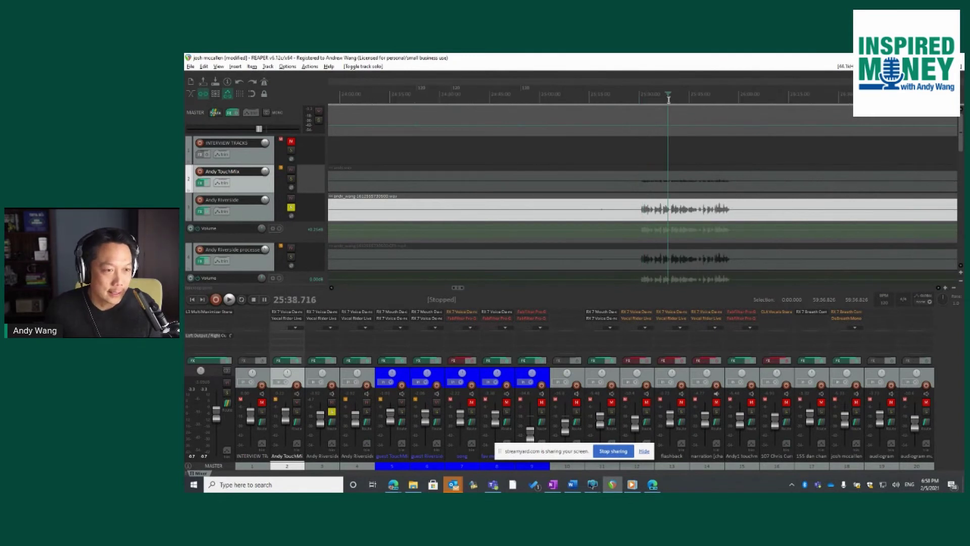
pyautogui.click(291, 179)
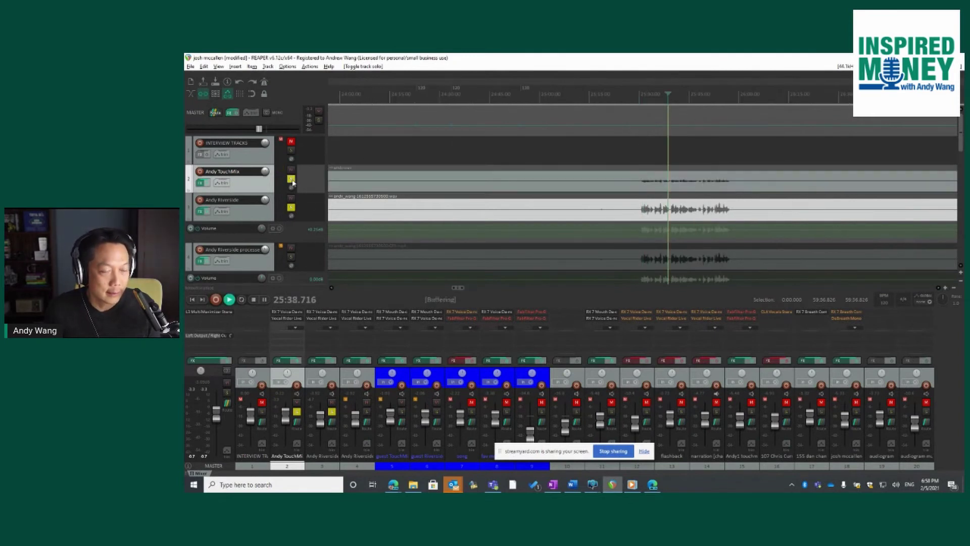
pyautogui.press('space')
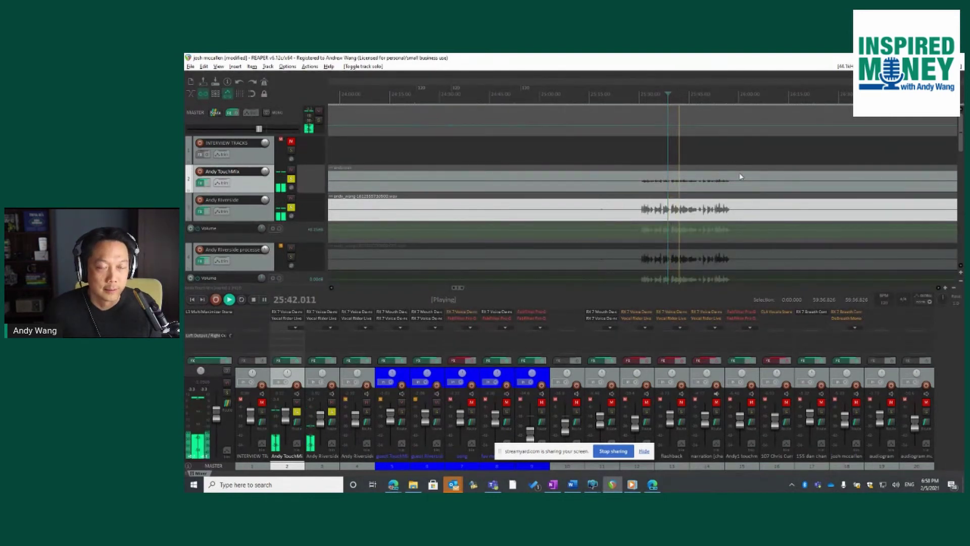
pyautogui.press('space')
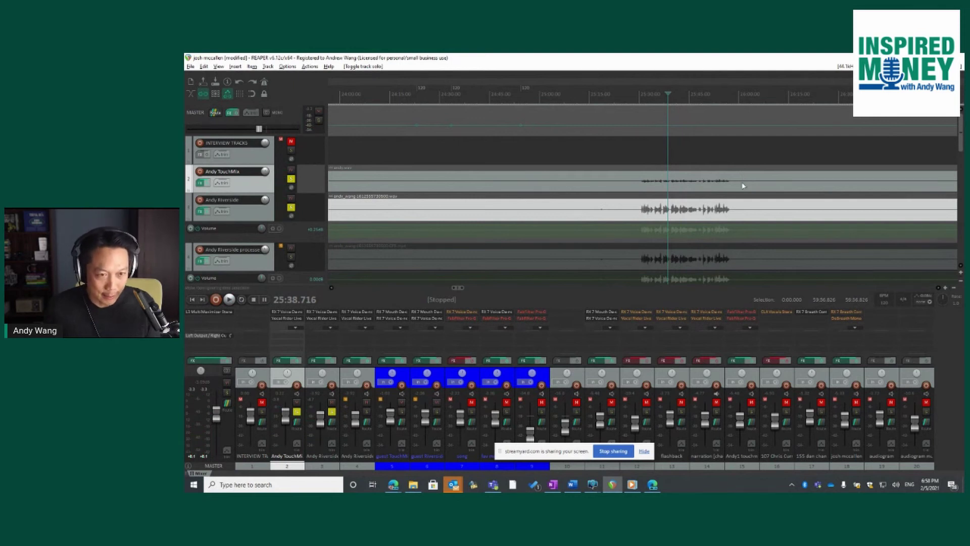
# Audition the soloed Andy tracks from 47:37, near the end of the recording
pyautogui.scroll(-6, 743, 186)
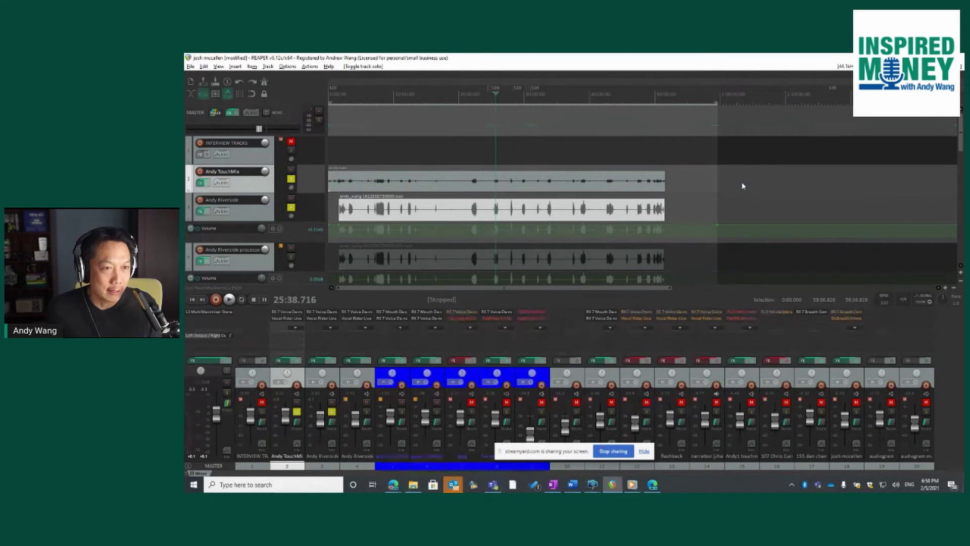
pyautogui.click(654, 102)
pyautogui.scroll(3, 653, 103)
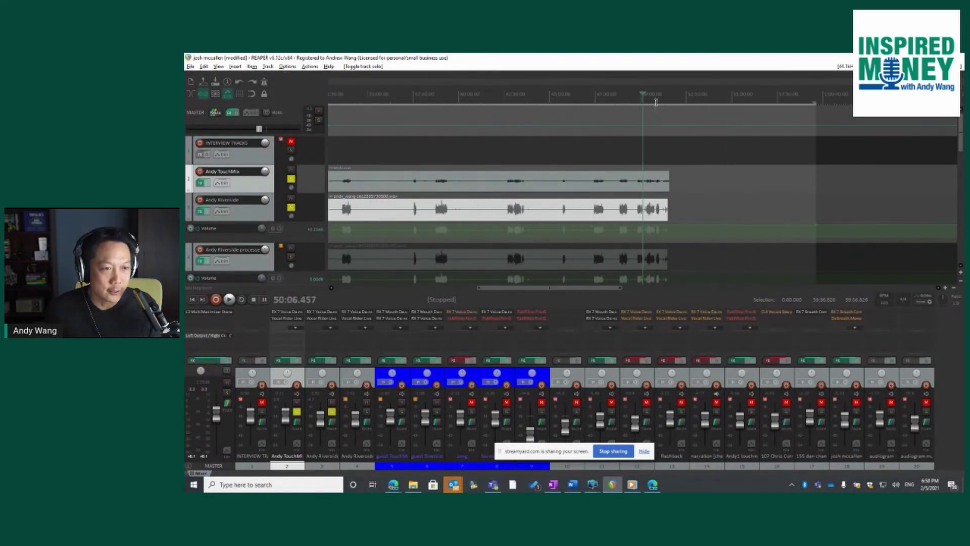
pyautogui.click(599, 101)
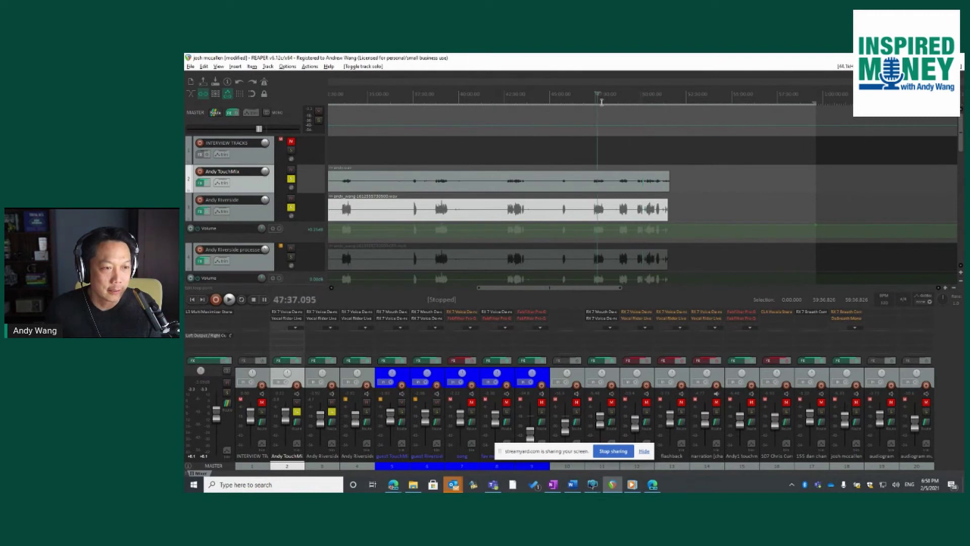
pyautogui.press('space')
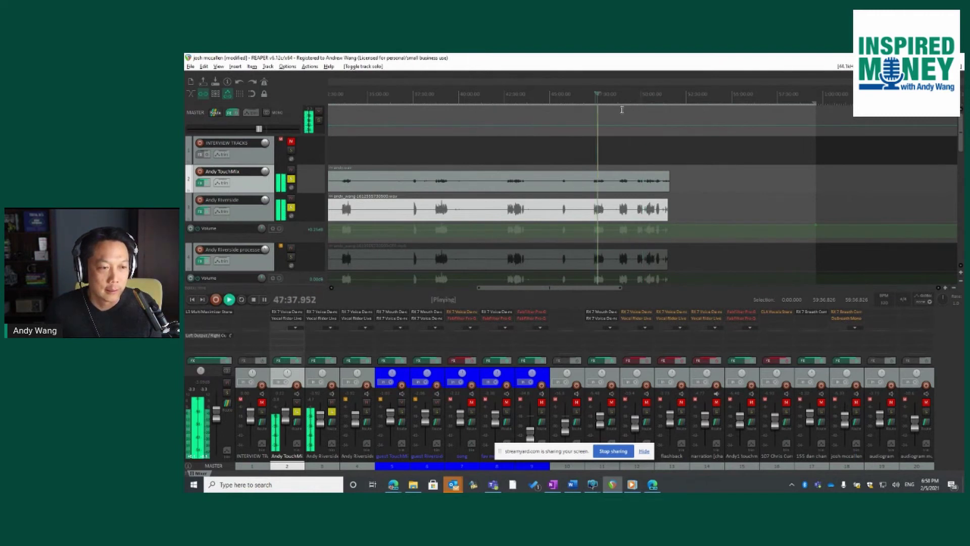
pyautogui.scroll(3, 758, 150)
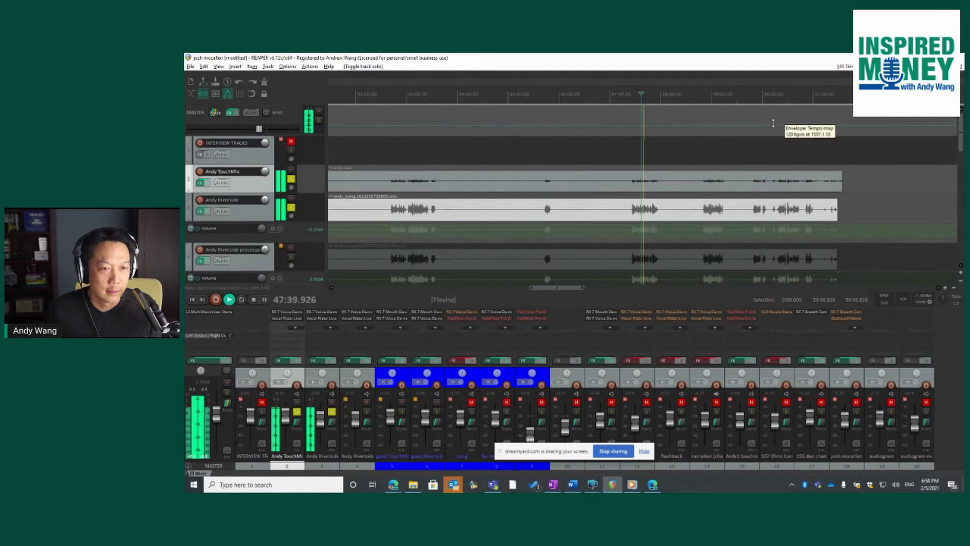
pyautogui.press('space')
# Play the soloed tracks from 48:57.401, leaving the play position there
pyautogui.click(709, 97)
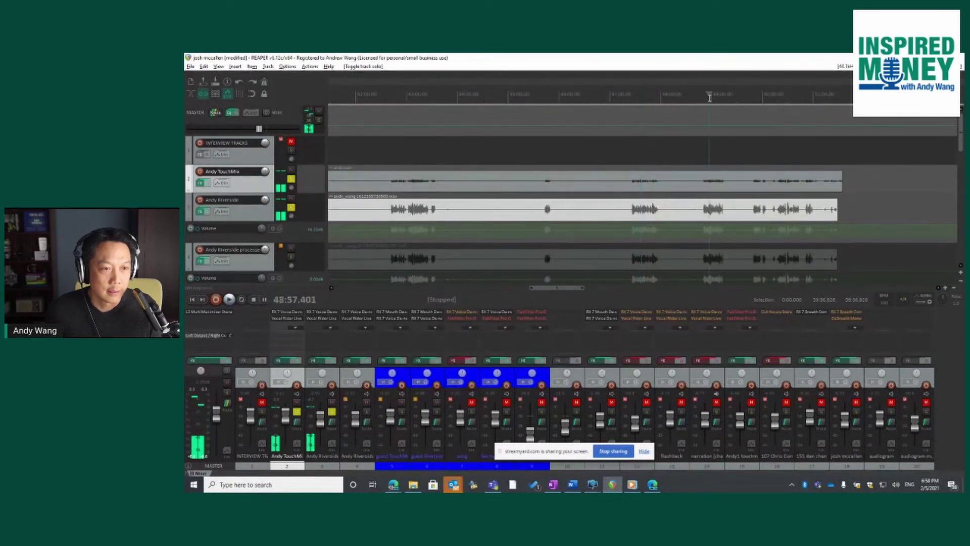
pyautogui.press('space')
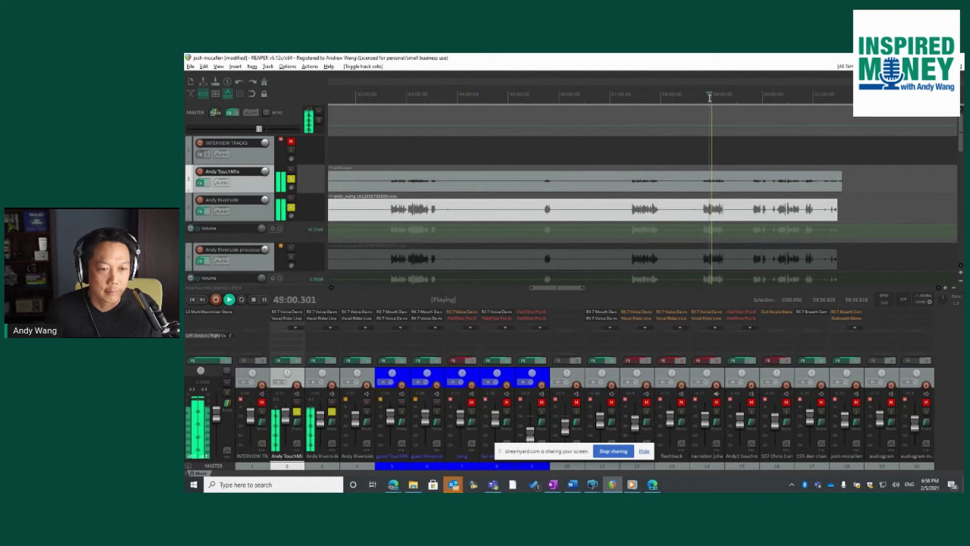
pyautogui.press('space')
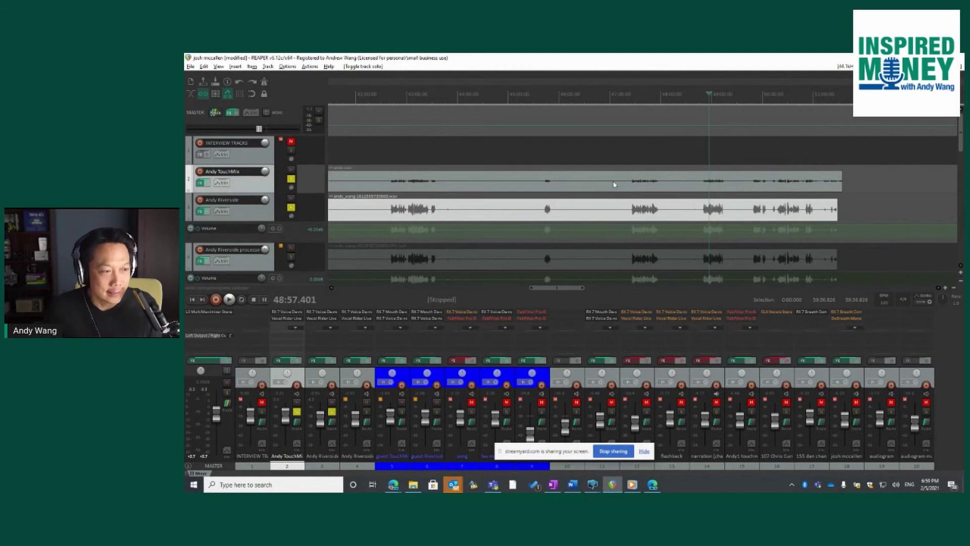
pyautogui.scroll(-1, 289, 221)
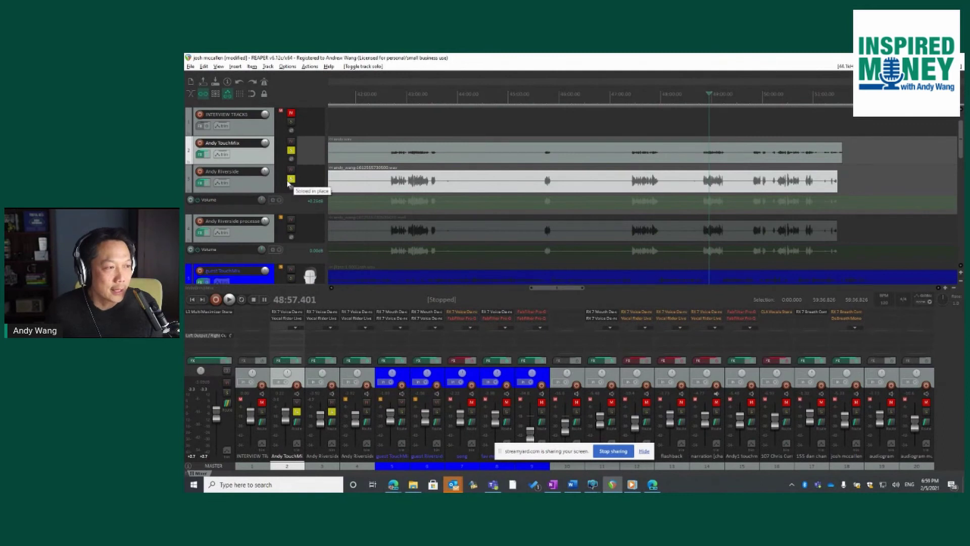
# Unsolo Andy TouchMix and set the play position to 47:39.638
pyautogui.click(291, 150)
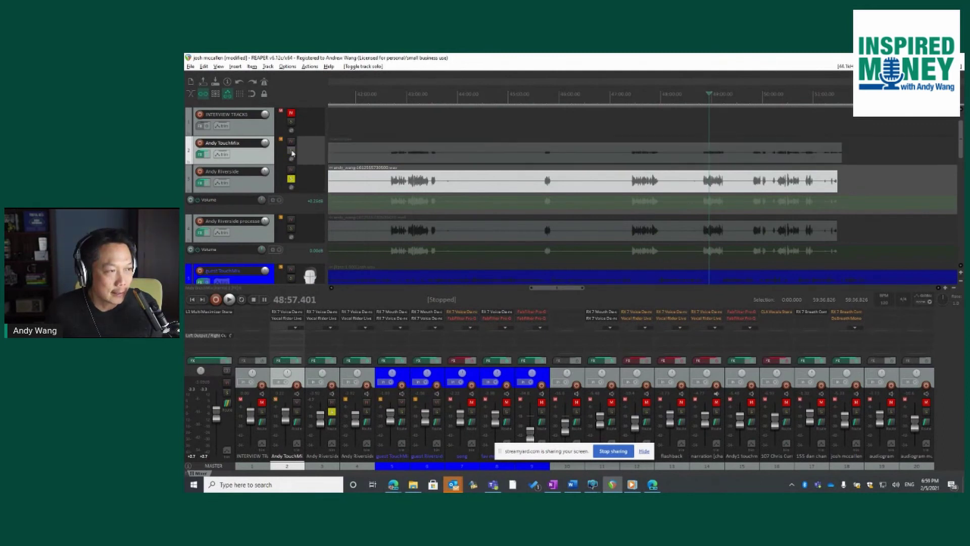
pyautogui.click(643, 104)
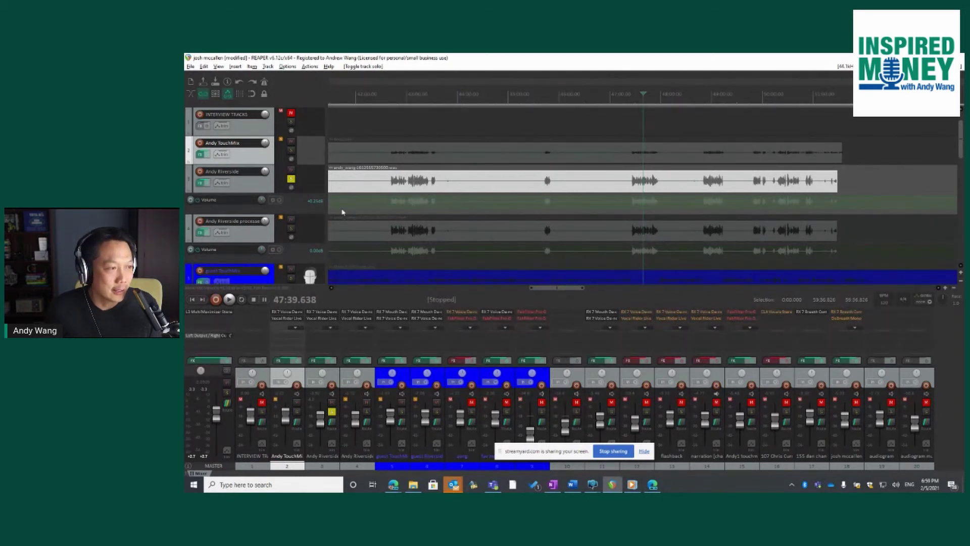
pyautogui.scroll(-1, 289, 223)
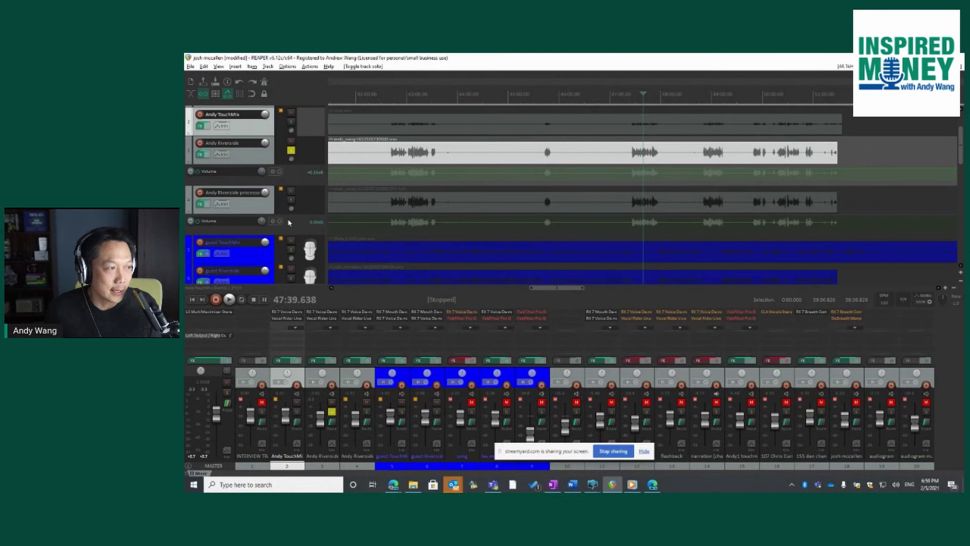
# Unsolo Andy Riverside, then select and solo the guest TouchMix track
pyautogui.click(291, 151)
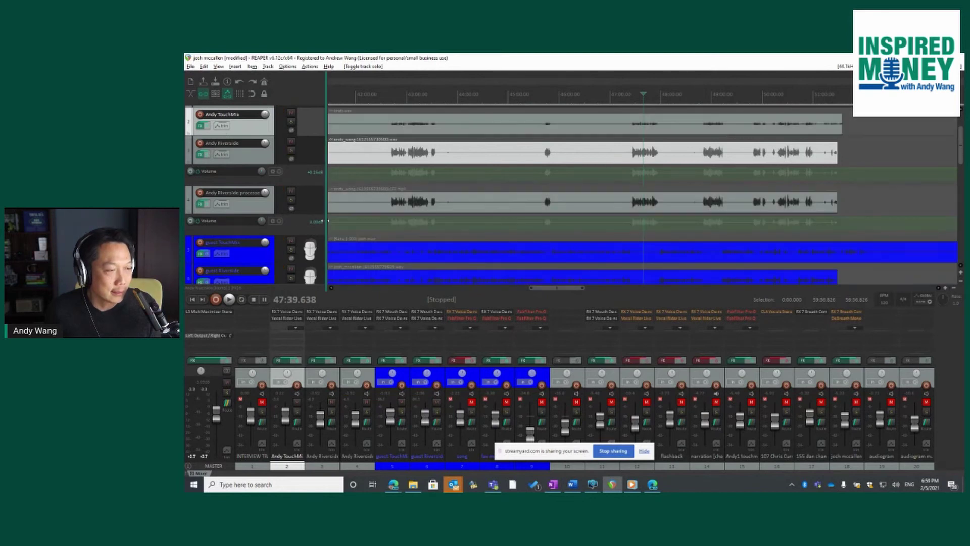
pyautogui.scroll(-1, 322, 228)
pyautogui.click(266, 227)
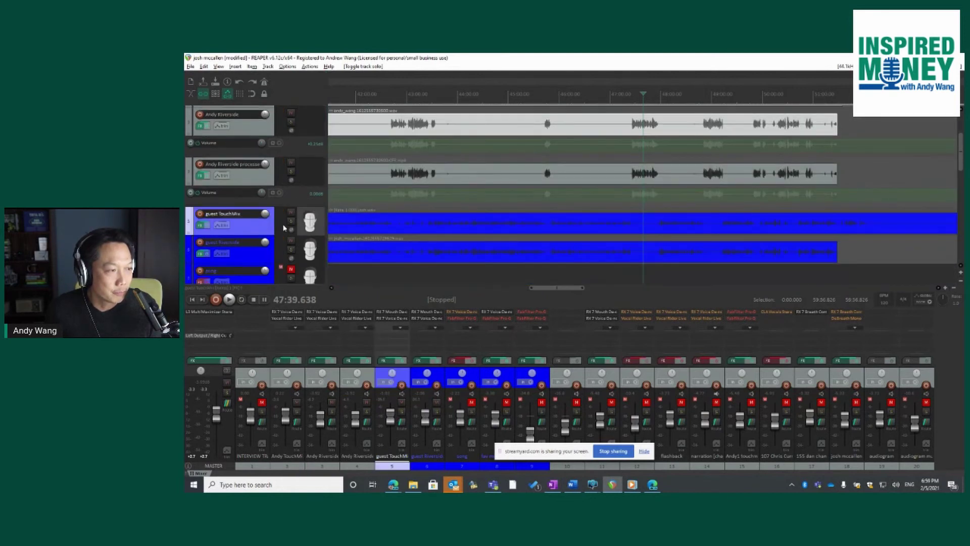
pyautogui.click(291, 221)
pyautogui.scroll(-2, 594, 221)
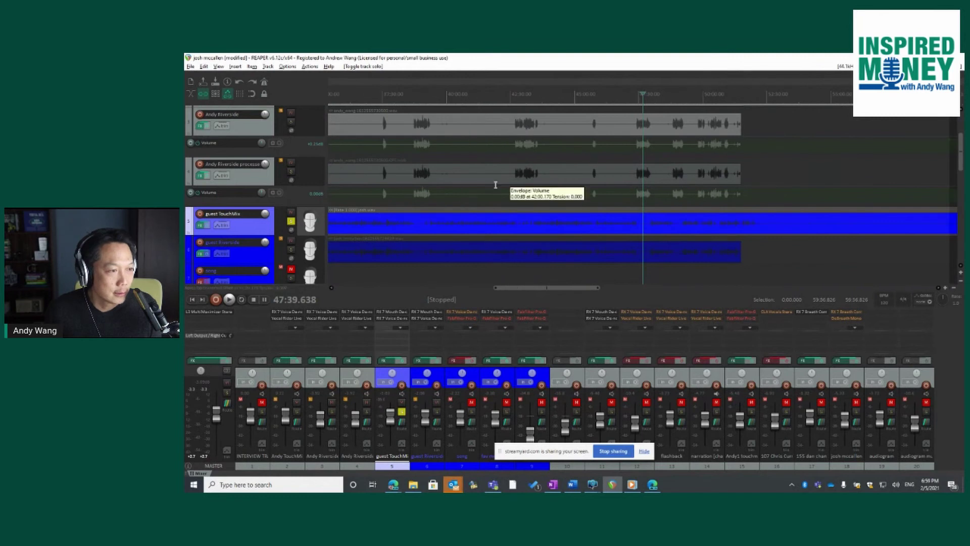
# Play the guest TouchMix track twice from 39:52.165, then turn off its solo
pyautogui.click(443, 100)
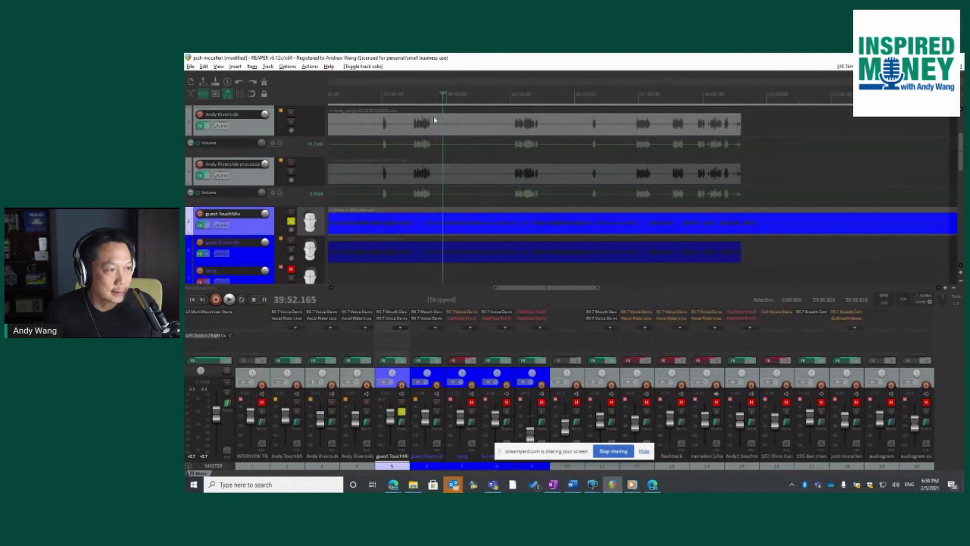
pyautogui.press('space')
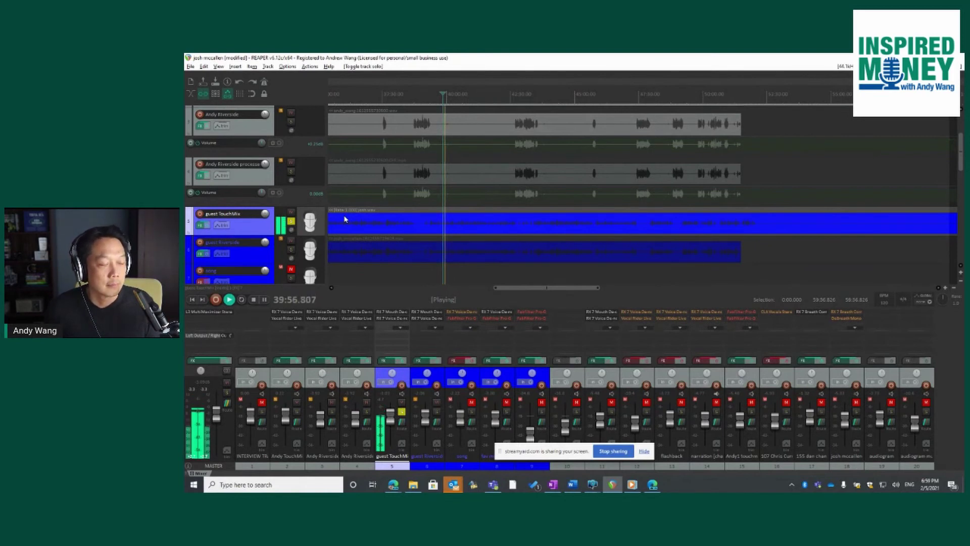
pyautogui.press('space')
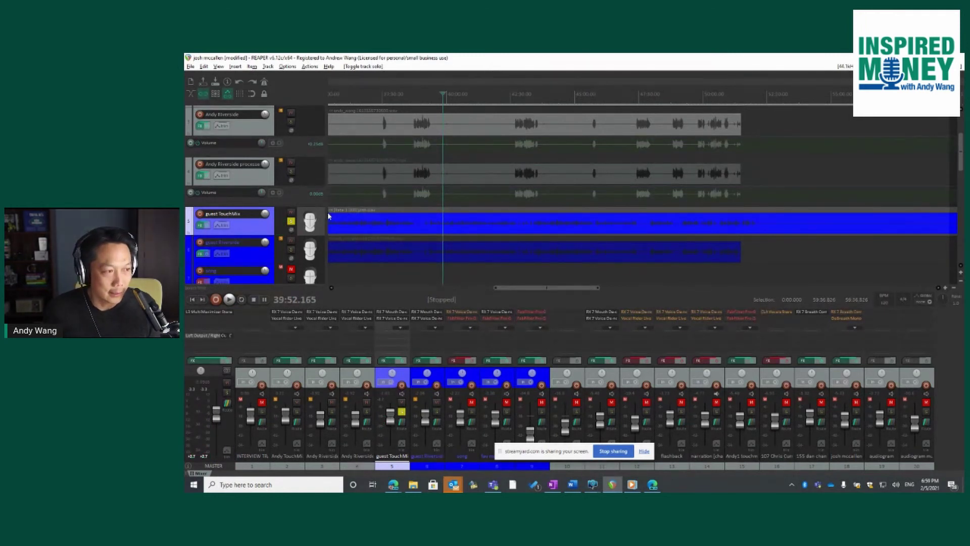
pyautogui.press('space')
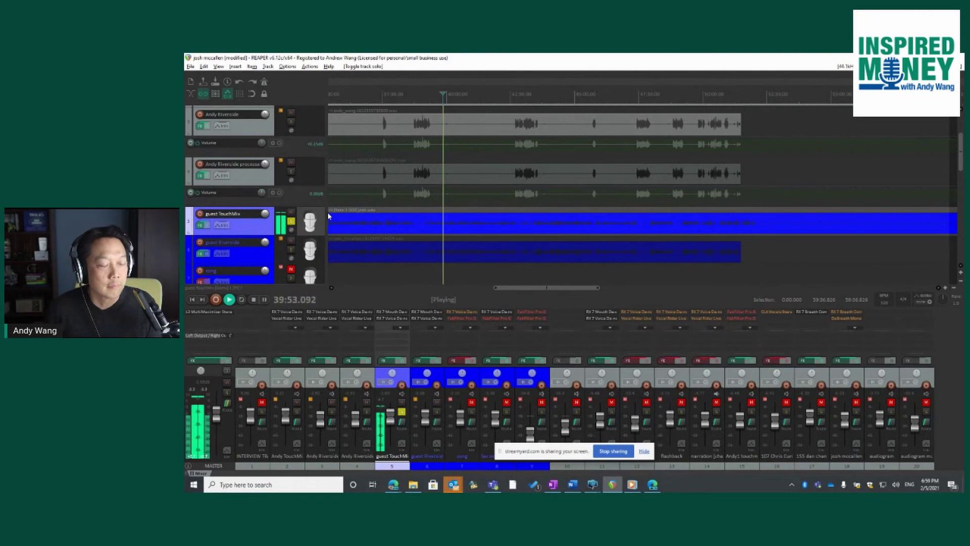
pyautogui.scroll(4, 516, 242)
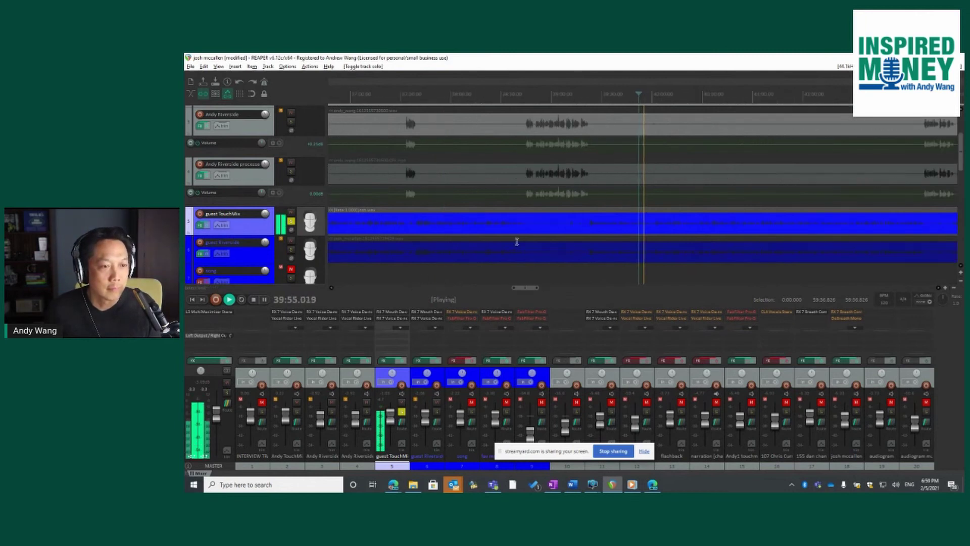
pyautogui.press('space')
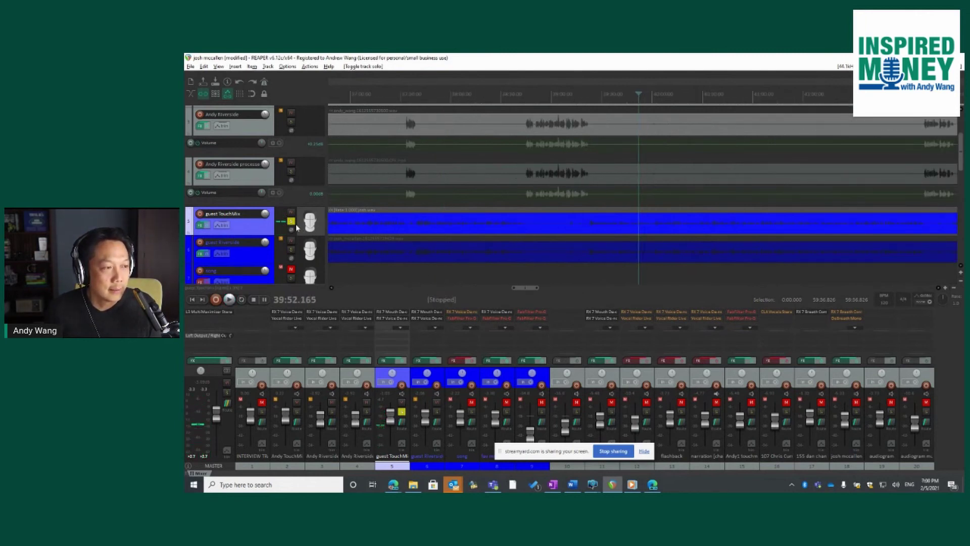
pyautogui.click(291, 223)
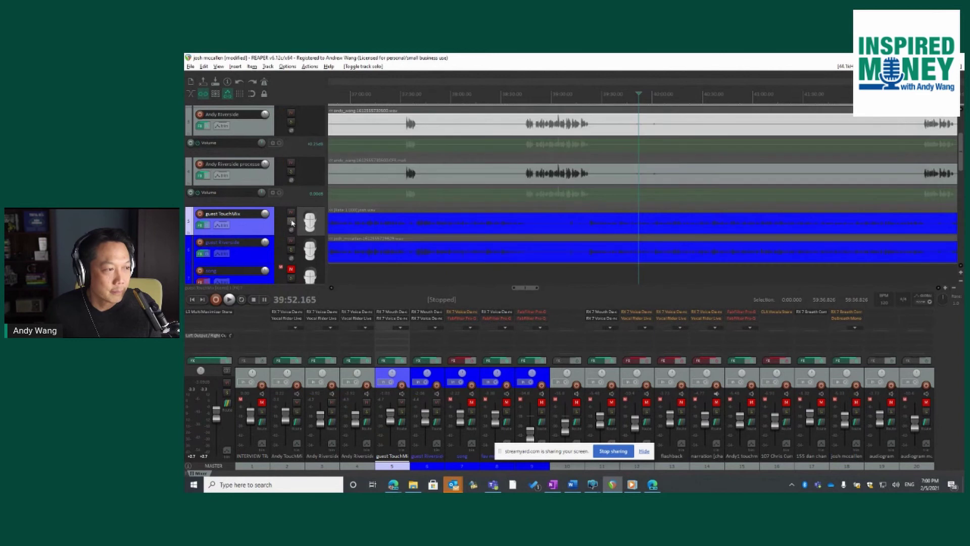
# Solo the guest Riverside track and play it from 39:52.165, stopping back there
pyautogui.click(291, 250)
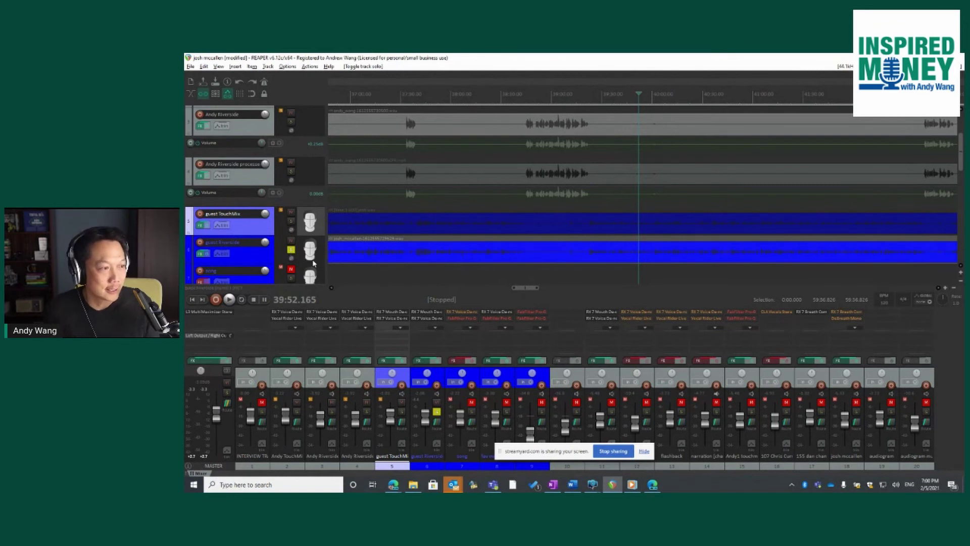
pyautogui.press('space')
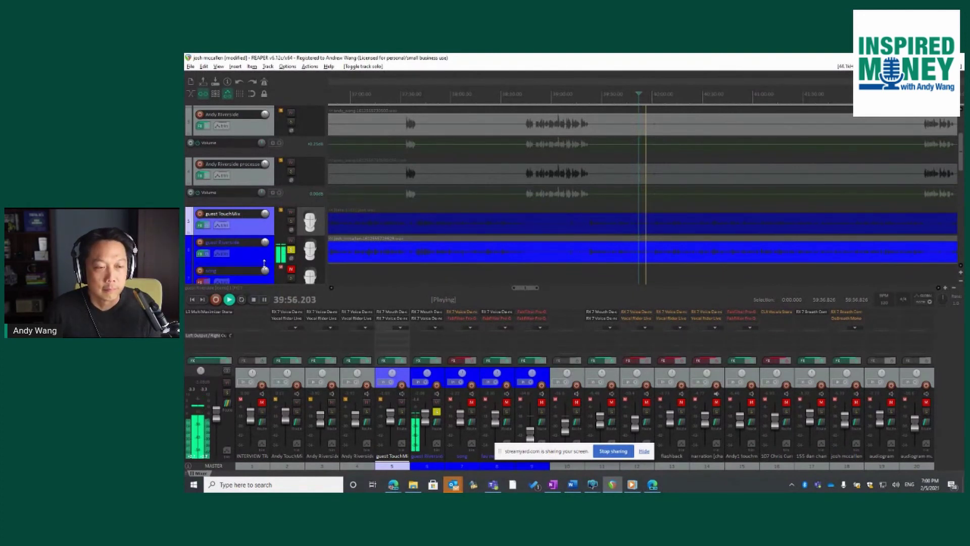
pyautogui.press('space')
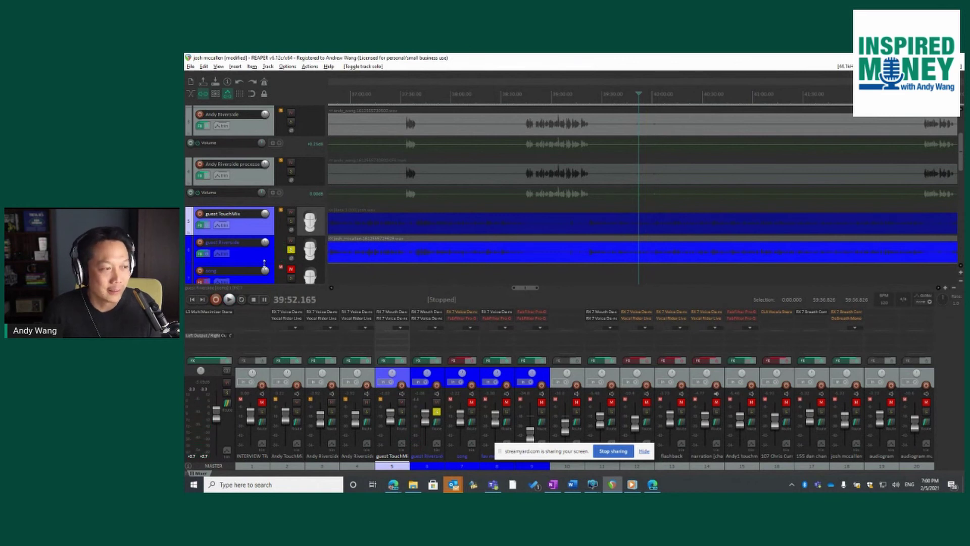
# Solo the guest TouchMix track alone and play a short stretch from 39:52.165
pyautogui.click(290, 249)
pyautogui.click(291, 221)
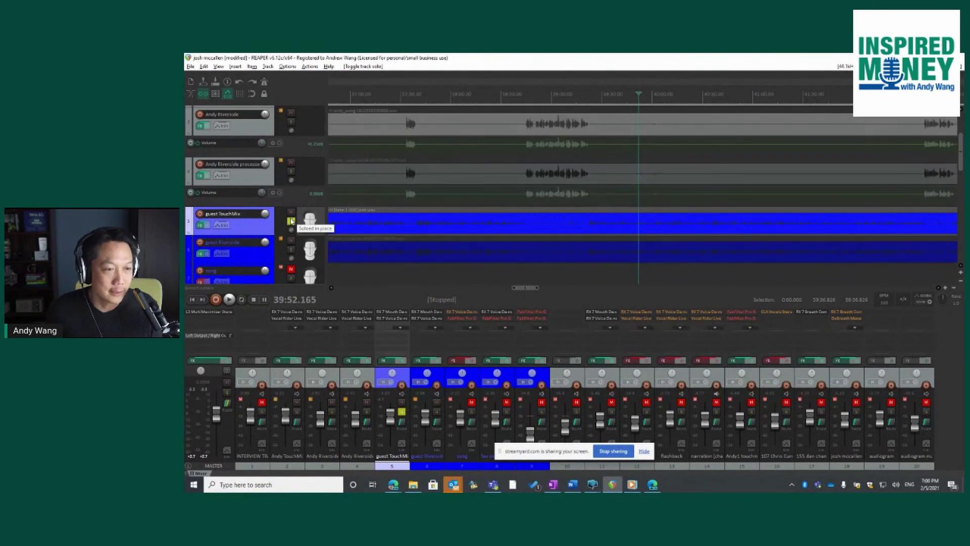
pyautogui.press('space')
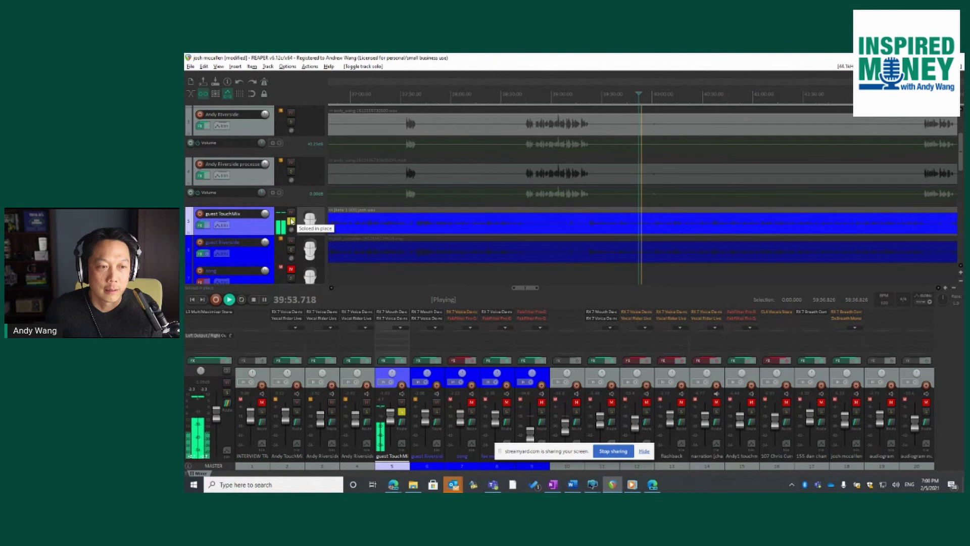
pyautogui.press('space')
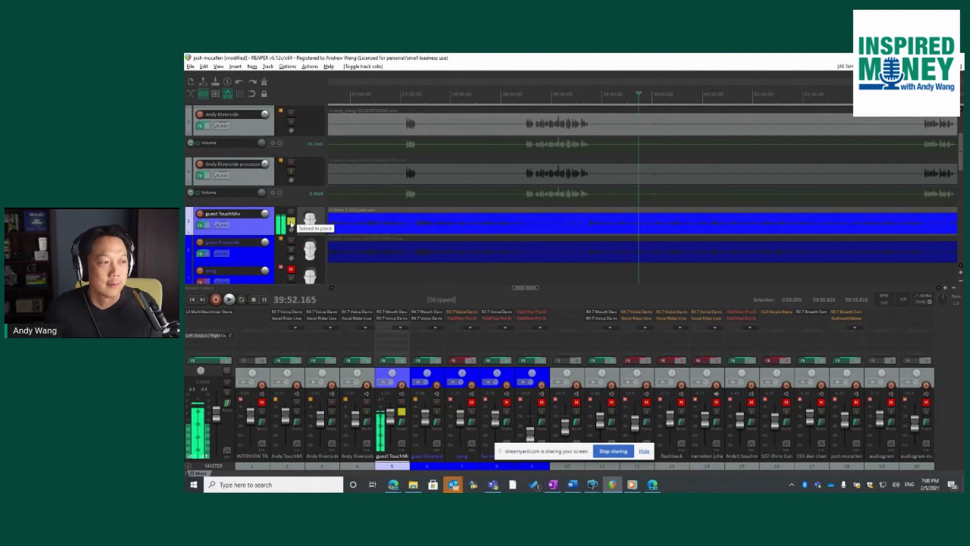
# Switch the solo to the guest Riverside track and replay the same stretch from 39:52.165
pyautogui.click(292, 221)
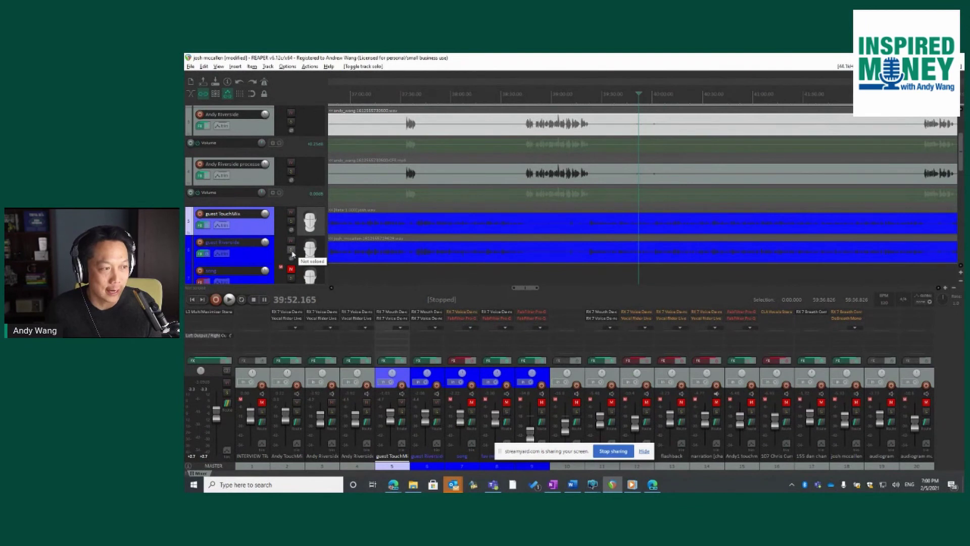
pyautogui.click(291, 249)
pyautogui.press('space')
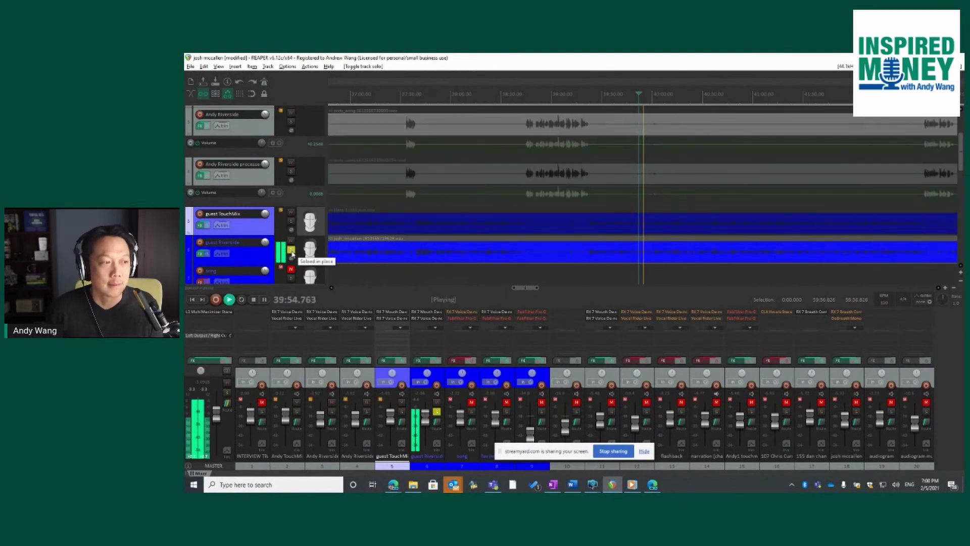
pyautogui.press('space')
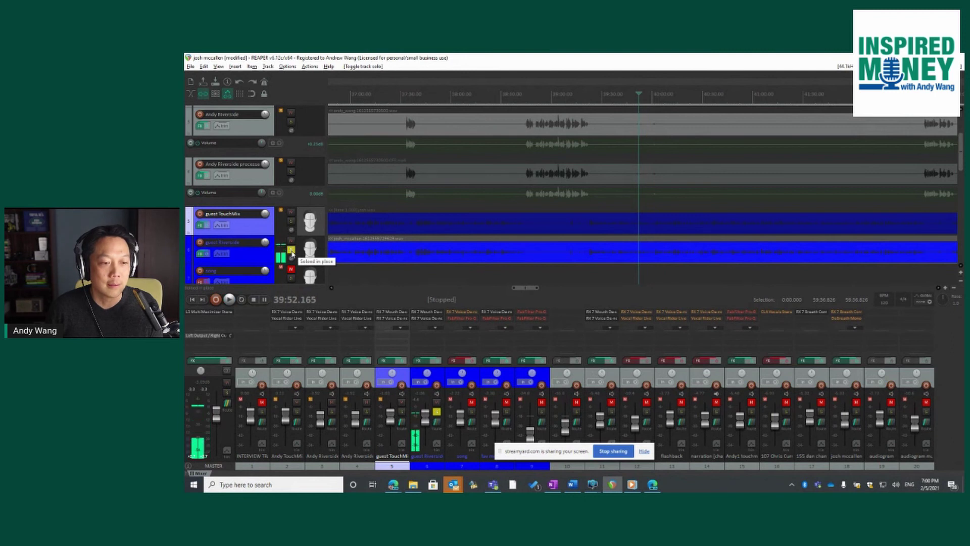